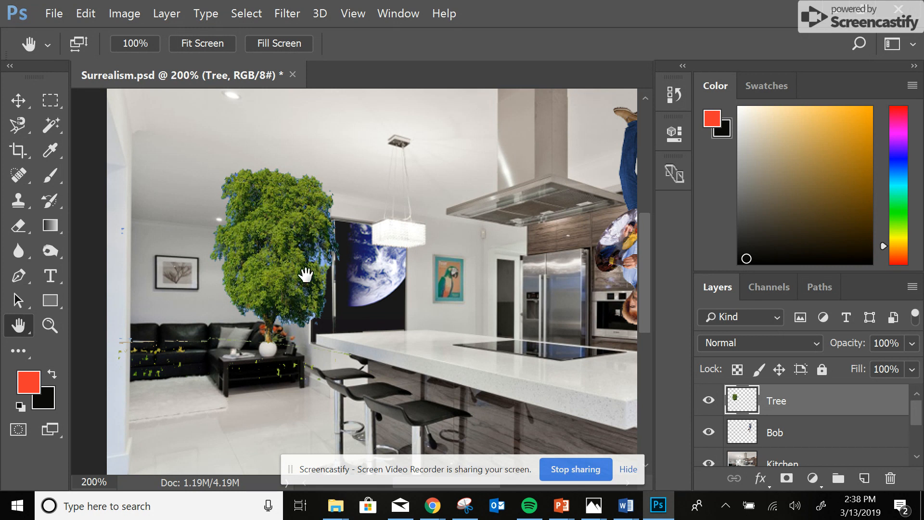
Select the standard Eraser tool for retouching the Tree layer at 400% magnification
key("ctrl+plus")
key("ctrl+plus")
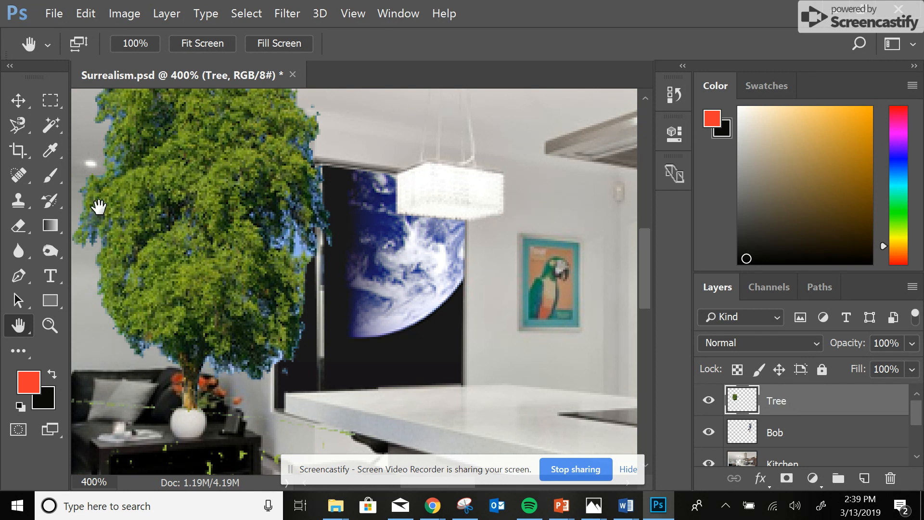
left_click(30, 233)
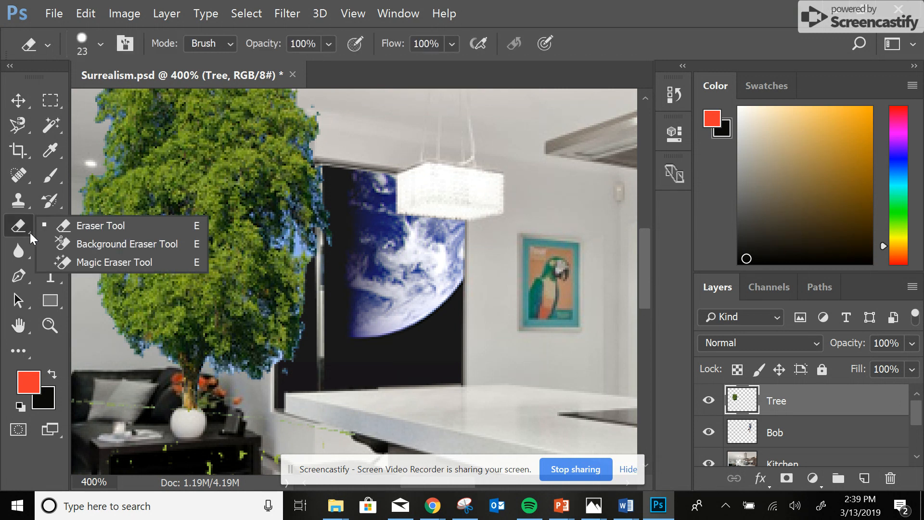
left_click(80, 230)
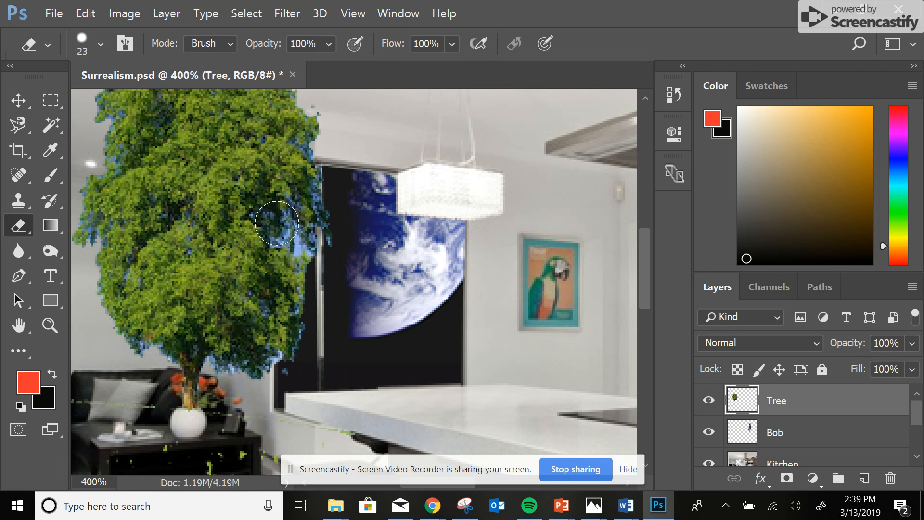
Try erasing a patch inside the tree's foliage with the 23 px brush, and undo the stroke
left_click_drag(264, 218, 265, 229)
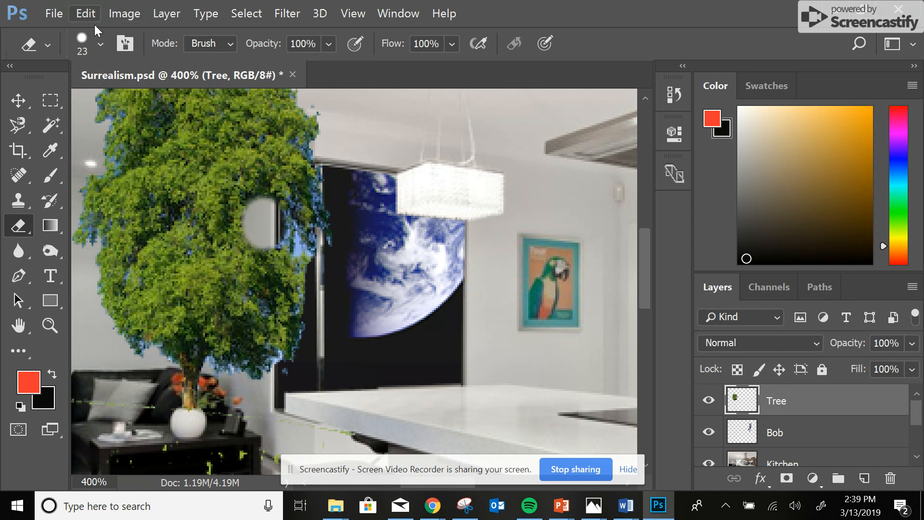
key("ctrl+z")
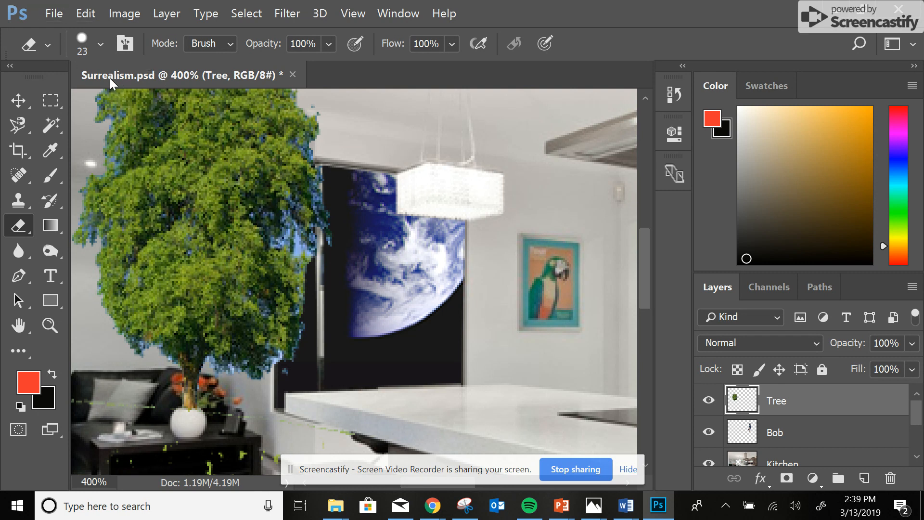
Reduce the Eraser brush size to 6 px and switch the Tree layer's blend mode to Dissolve
left_click(100, 43)
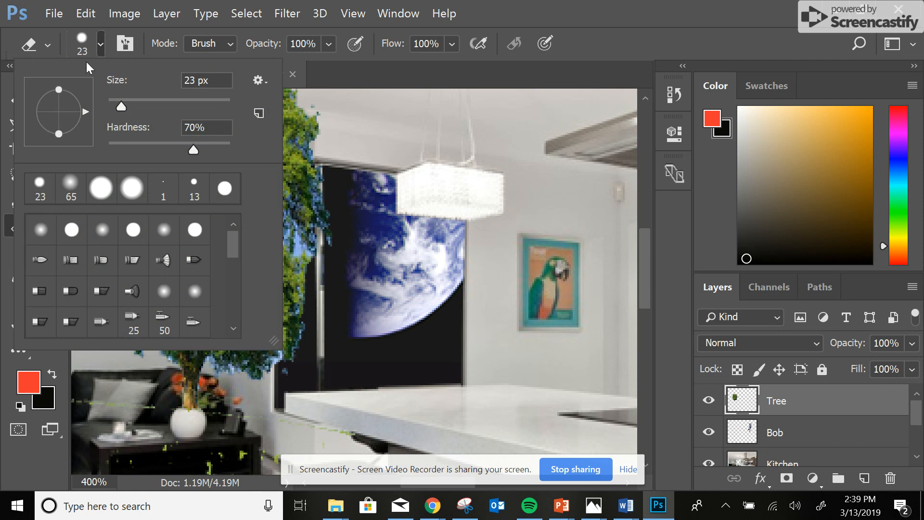
left_click_drag(120, 108, 112, 109)
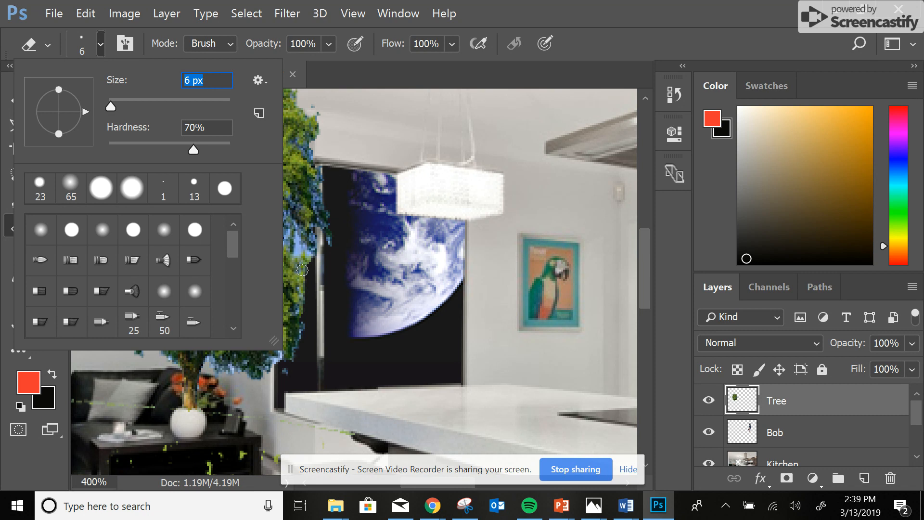
key("Return")
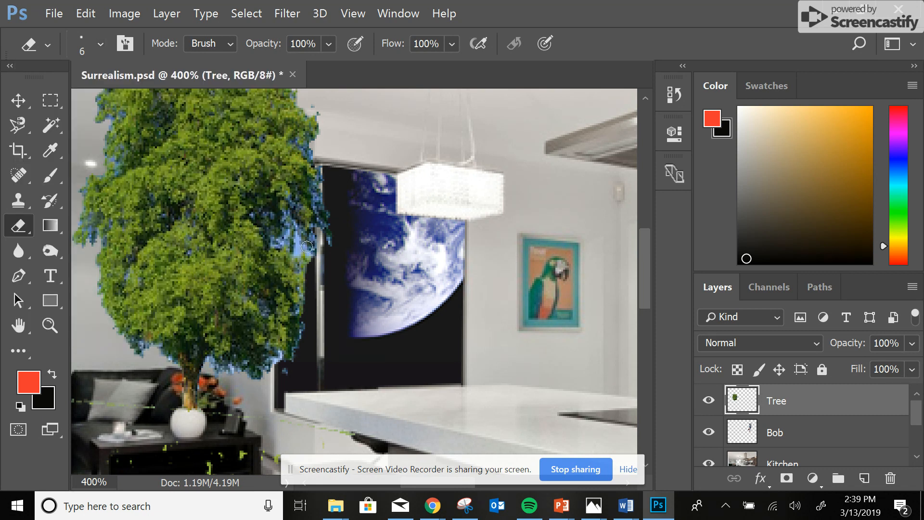
key("shift+plus")
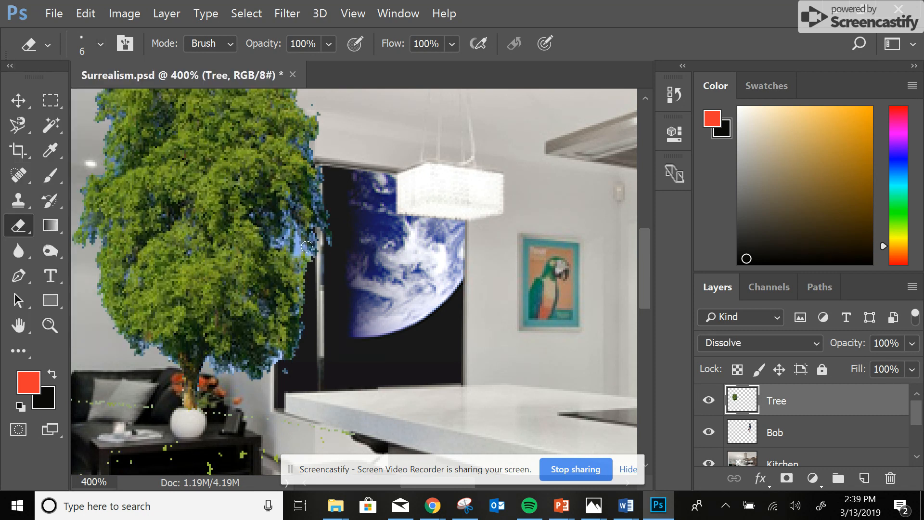
Erase the blue sky patch in the right side of the tree's canopy and two small spots in the foliage beside it
scroll(306, 246, "up", 1)
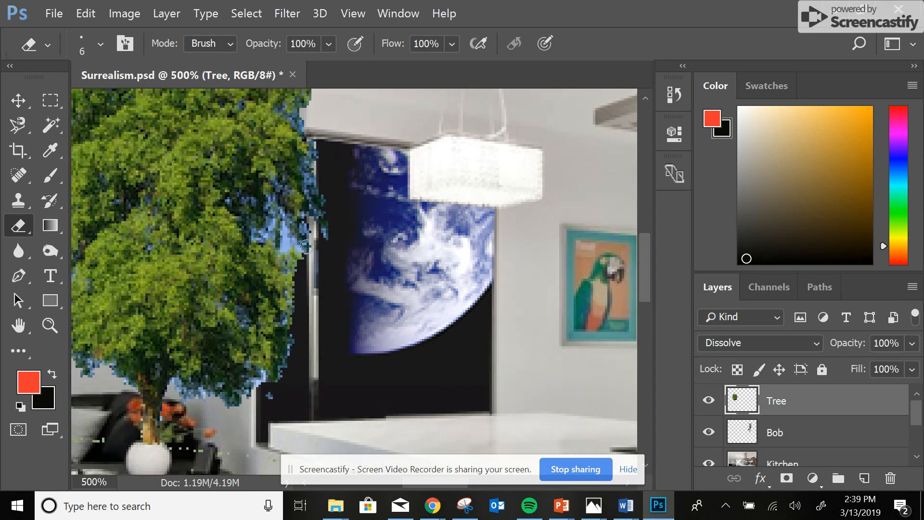
scroll(307, 247, "up", 1)
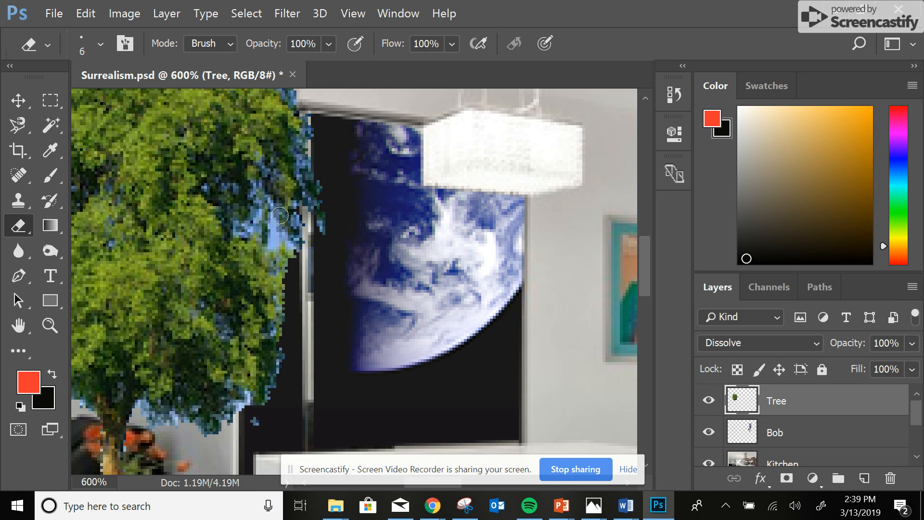
mouse_move(273, 236)
left_mouse_down()
mouse_move(275, 220)
mouse_move(283, 243)
mouse_move(272, 241)
mouse_move(290, 242)
mouse_move(265, 234)
mouse_move(257, 217)
mouse_move(241, 231)
mouse_move(230, 219)
left_mouse_up()
left_click(207, 188)
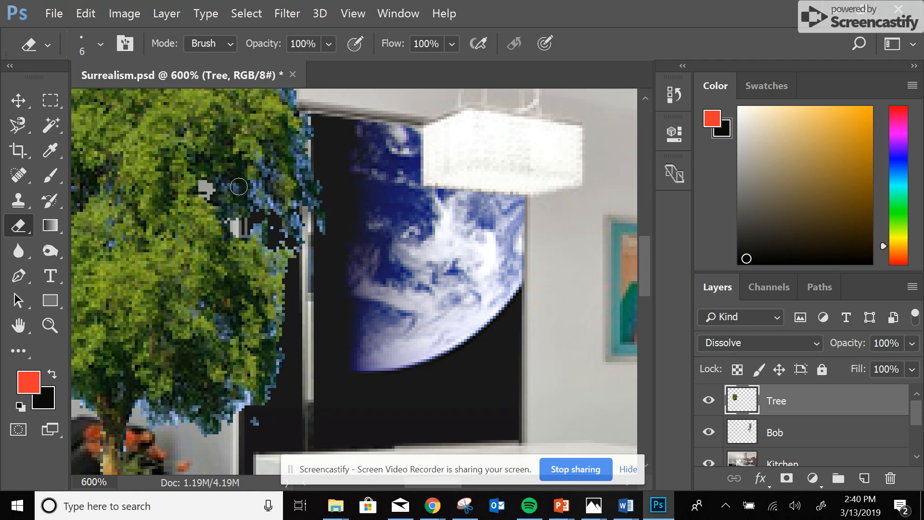
left_click(230, 188)
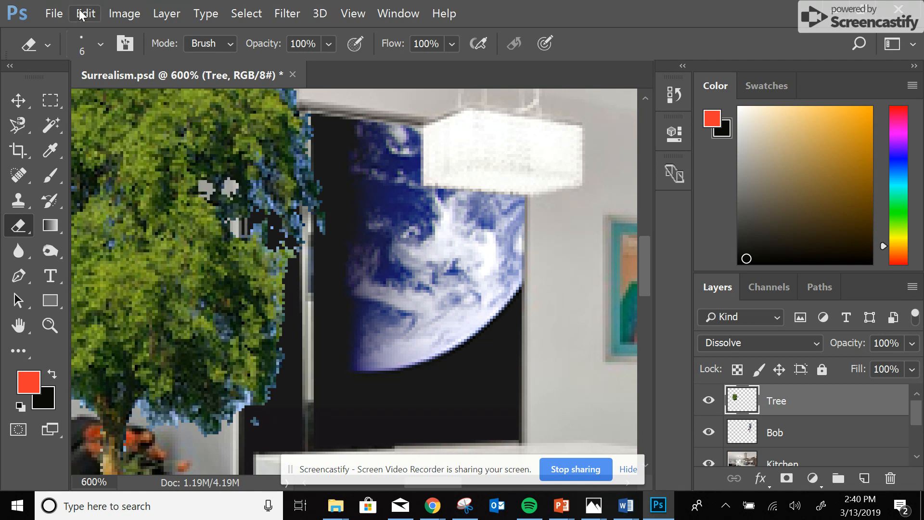
Set the Eraser size to 1 px and erase tiny gaps within the left part of the tree's foliage
left_click(102, 43)
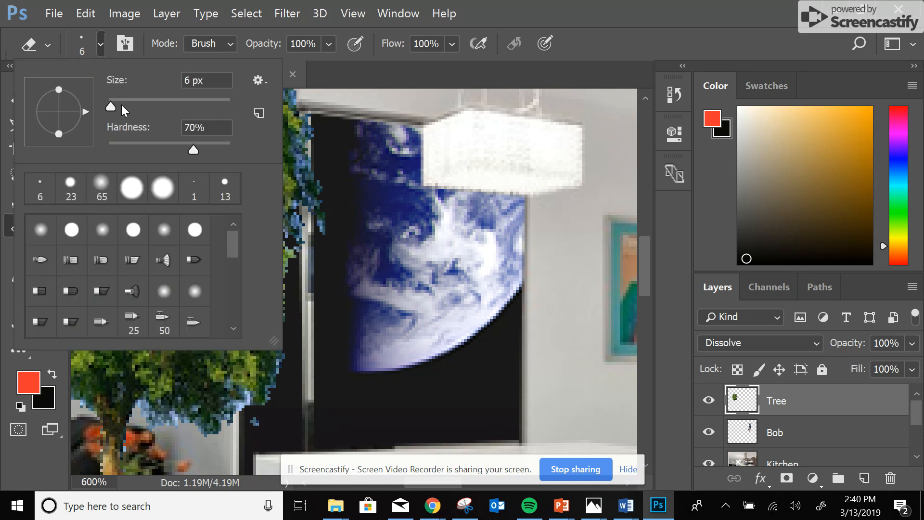
left_click_drag(110, 105, 107, 105)
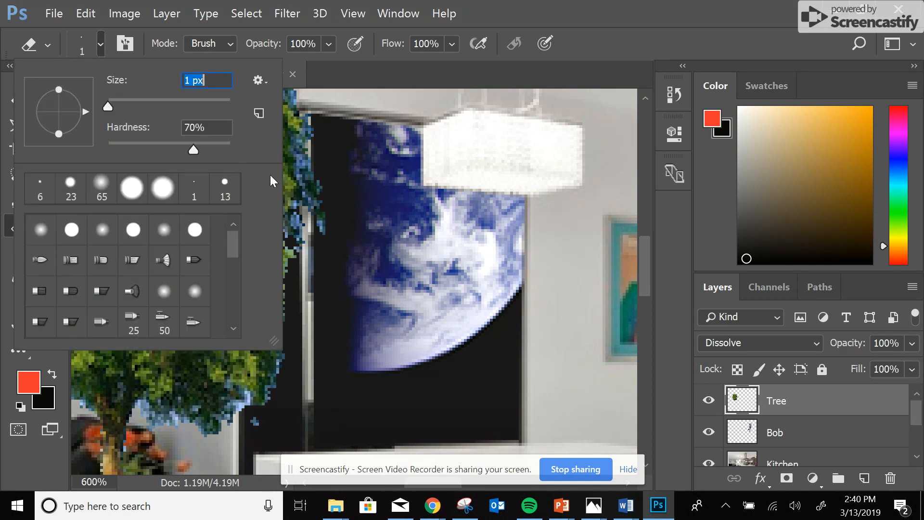
key("Return")
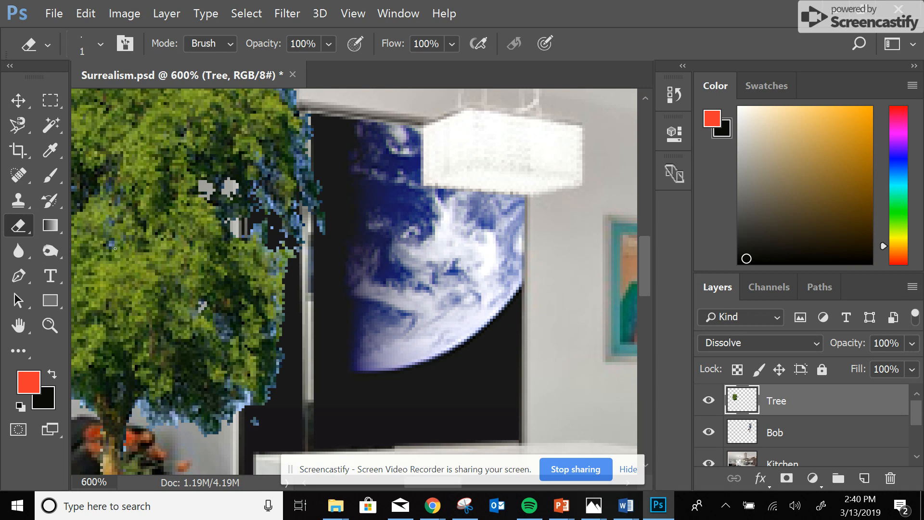
left_click_drag(111, 247, 112, 242)
left_click_drag(119, 196, 118, 202)
left_click_drag(73, 187, 74, 194)
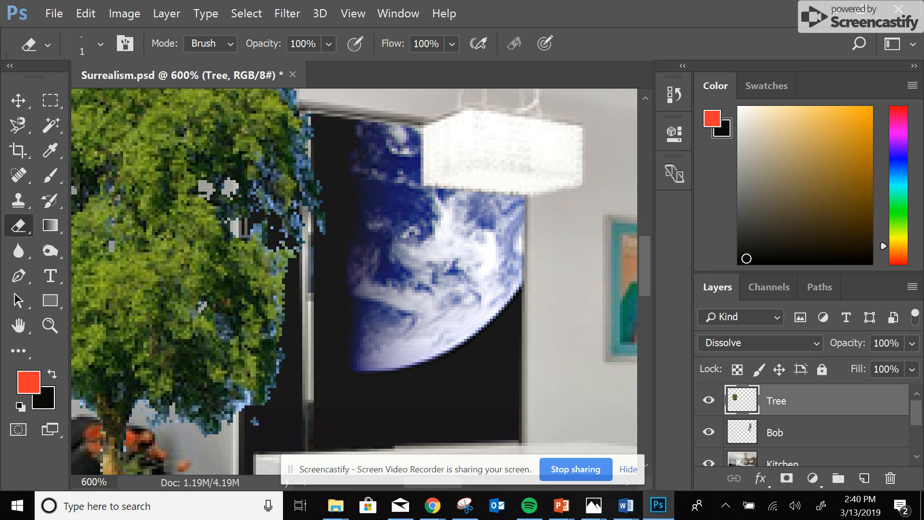
Erase blue fringe pixels along the canopy's lower edge and the stray blue speck beside it
mouse_move(153, 425)
left_mouse_down()
mouse_move(151, 403)
mouse_move(157, 419)
mouse_move(161, 413)
left_mouse_up()
mouse_move(167, 418)
left_mouse_down()
mouse_move(176, 421)
mouse_move(155, 406)
mouse_move(138, 411)
left_mouse_up()
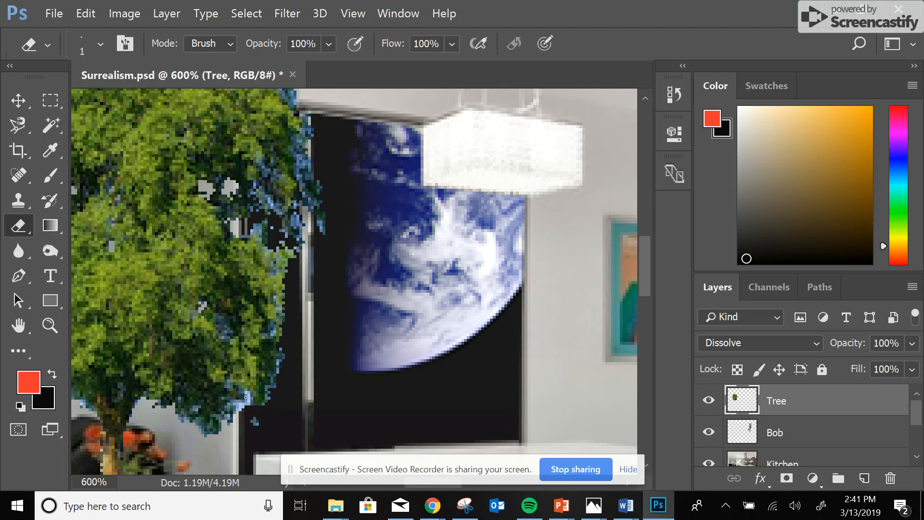
left_click(254, 422)
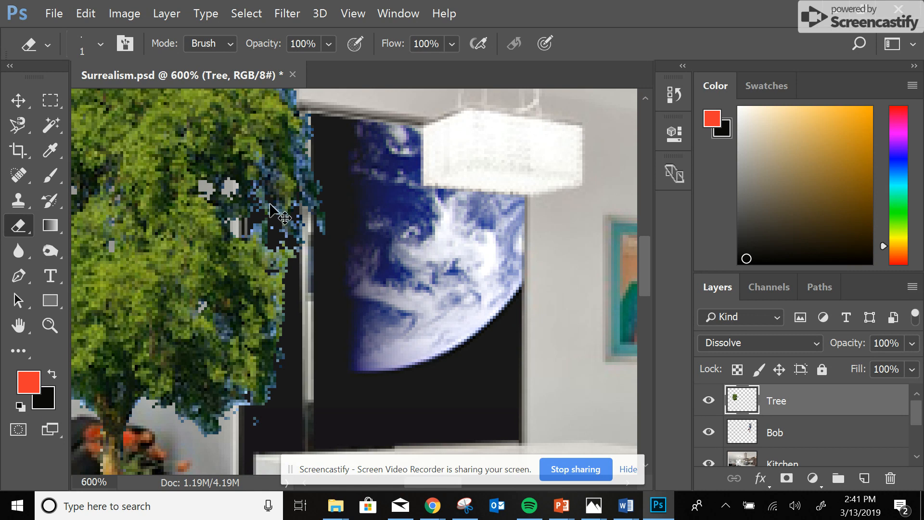
Set the Eraser size to 34 px and erase the stray green pixels scattered over the sofa, coffee table and floor
key("ctrl+minus")
key("ctrl+minus")
key("ctrl+minus")
key("ctrl+minus")
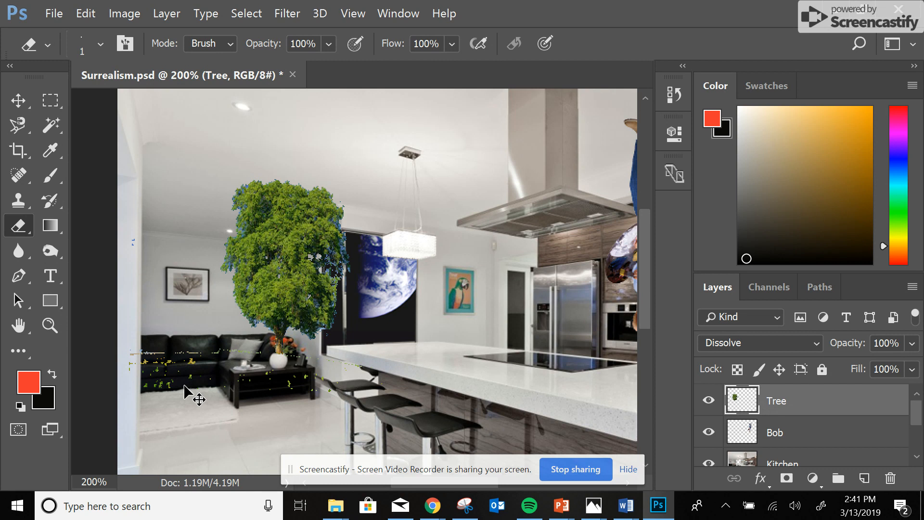
key("ctrl+plus")
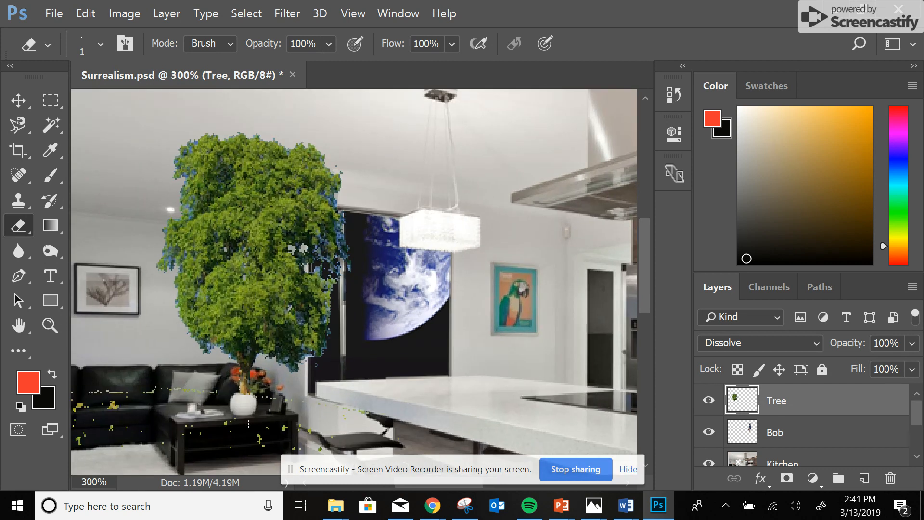
left_click(100, 45)
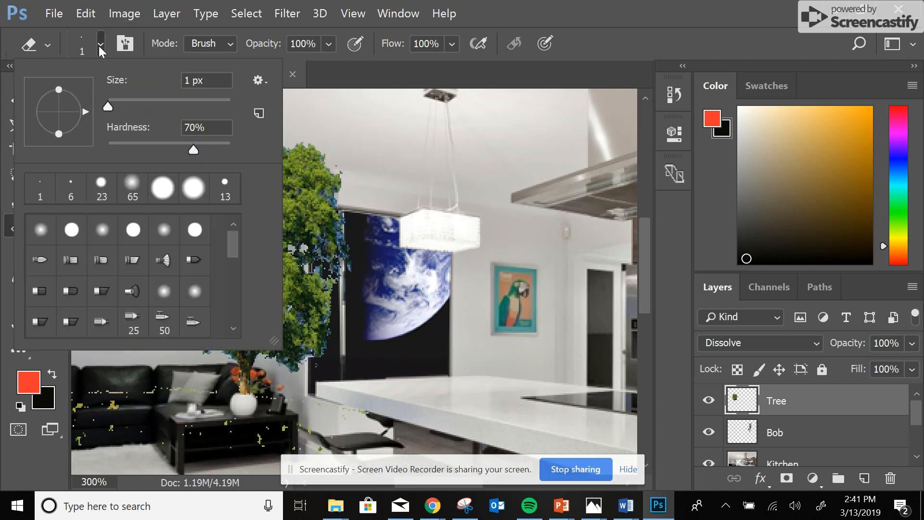
mouse_move(109, 103)
left_mouse_down()
mouse_move(158, 109)
mouse_move(128, 106)
left_mouse_up()
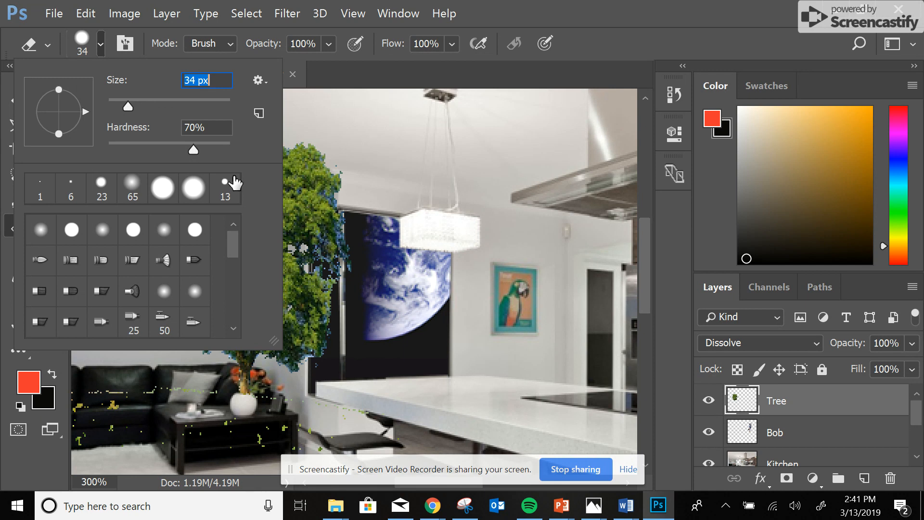
left_click(112, 409)
mouse_move(113, 409)
left_mouse_down()
mouse_move(153, 397)
mouse_move(151, 423)
mouse_move(168, 439)
mouse_move(182, 406)
mouse_move(199, 432)
mouse_move(244, 448)
left_mouse_up()
left_click_drag(252, 447, 318, 435)
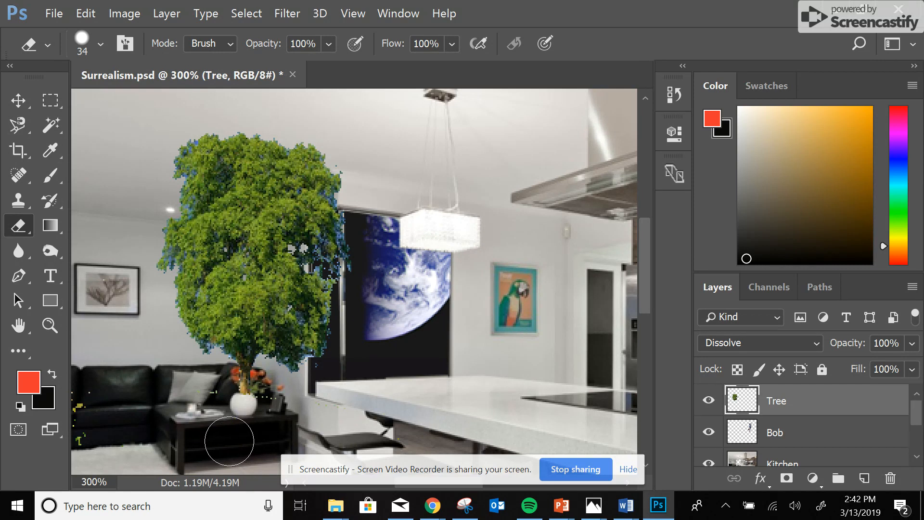
mouse_move(102, 441)
left_mouse_down()
mouse_move(92, 412)
mouse_move(96, 443)
mouse_move(130, 418)
left_mouse_up()
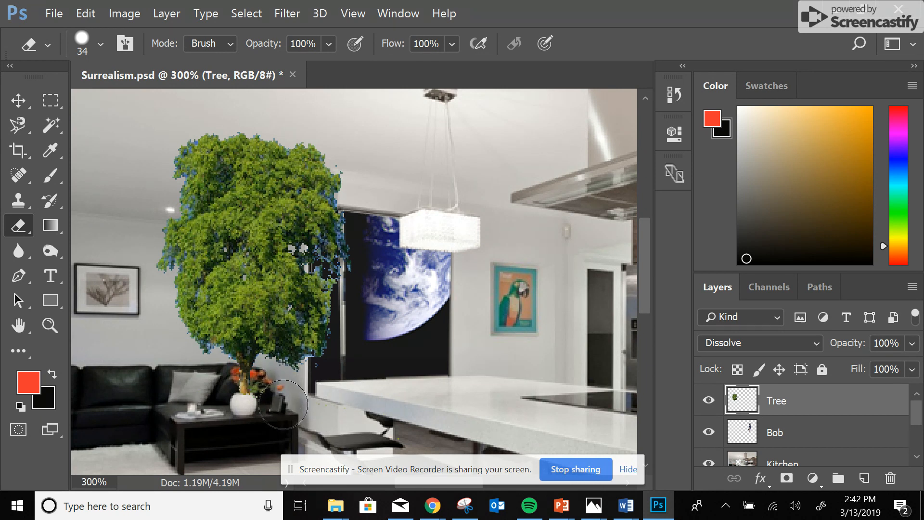
scroll(118, 432, "left", 3)
mouse_move(118, 431)
left_mouse_down()
mouse_move(118, 403)
mouse_move(107, 407)
mouse_move(104, 445)
mouse_move(96, 386)
mouse_move(93, 427)
left_mouse_up()
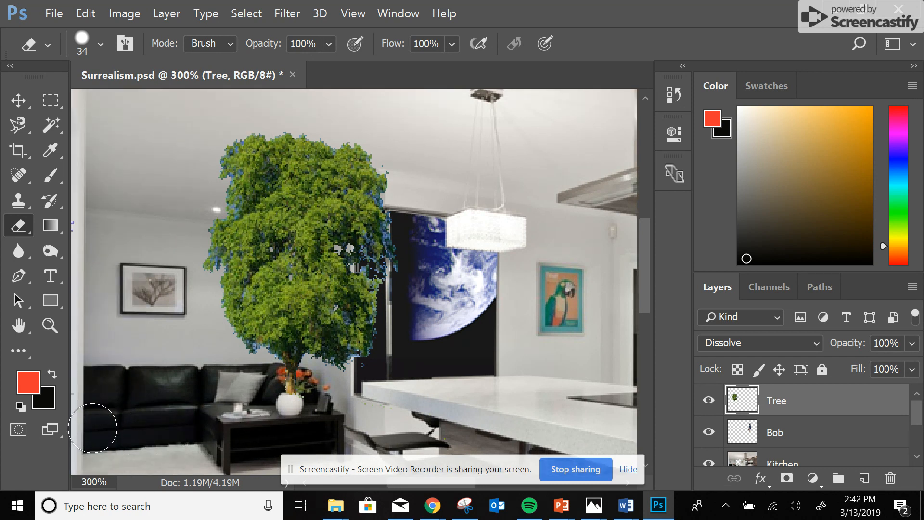